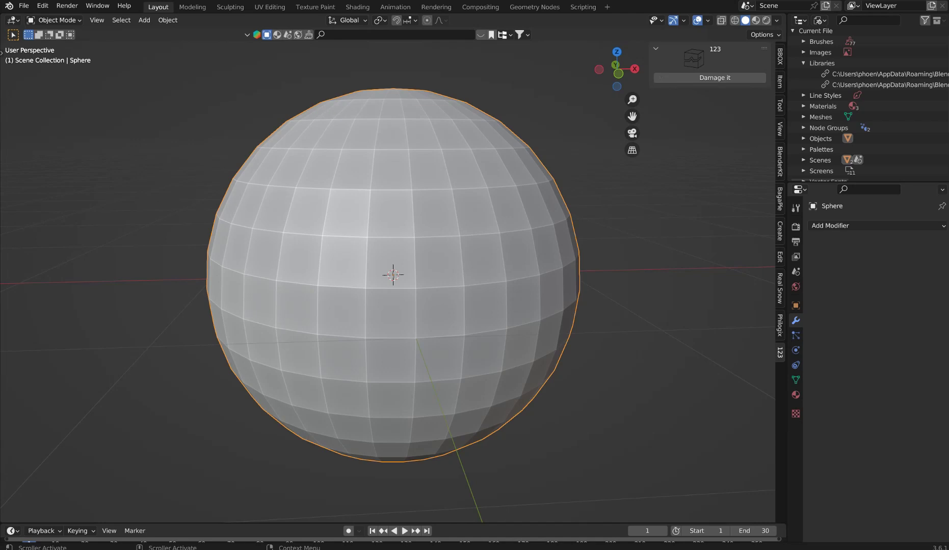
Step: Apply procedural damage to the sphere with the 123 tab's Damage it button
middle_click_drag(500, 91, 506, 112)
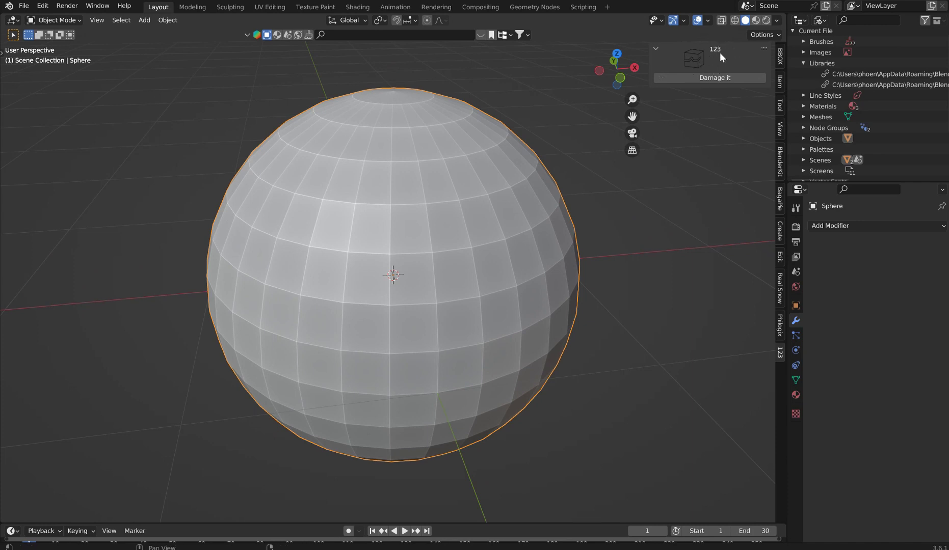
middle_click_drag(422, 160, 440, 166)
scroll(407, 204, "down", 3)
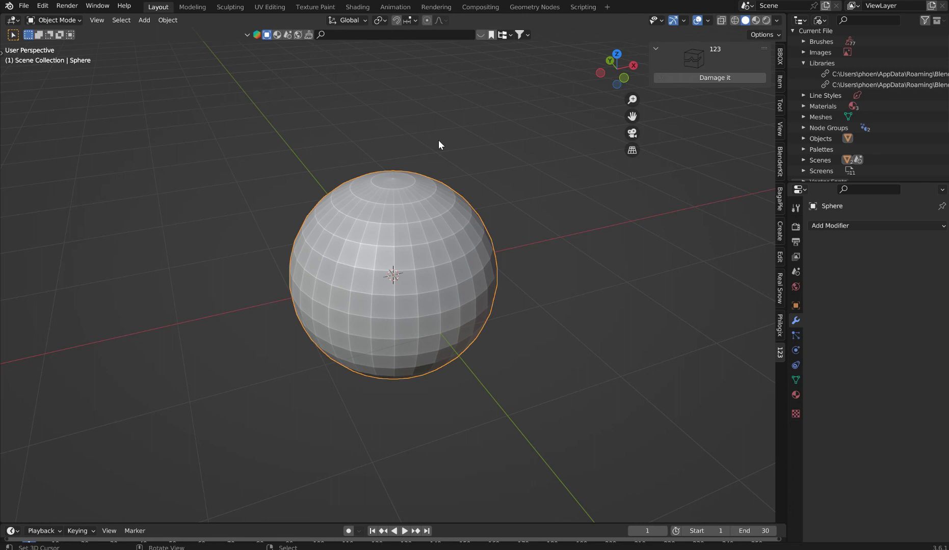
middle_click_drag(453, 153, 475, 142)
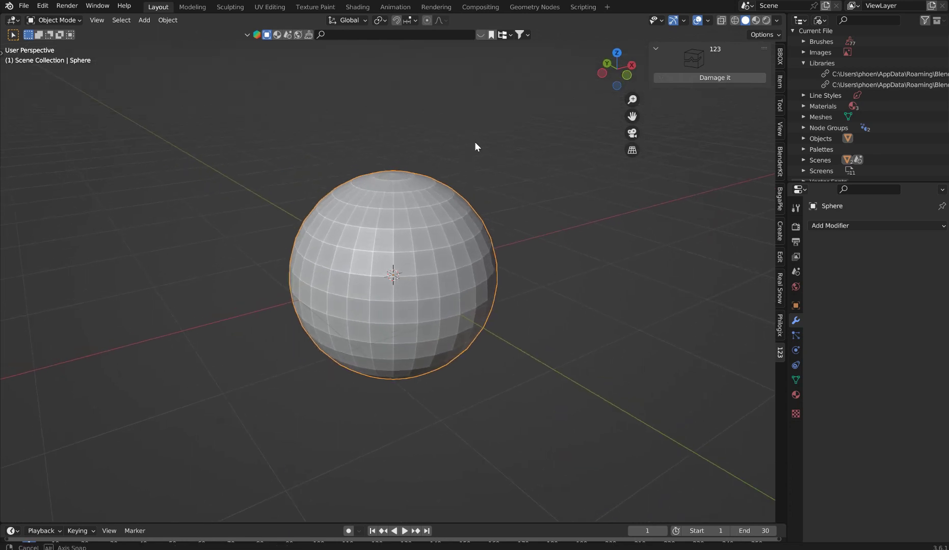
left_click(722, 79)
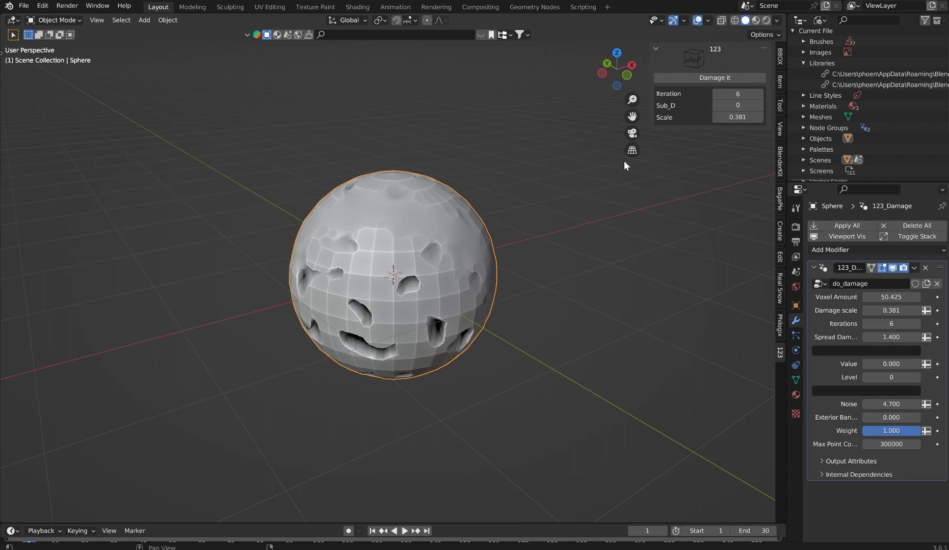
mouse_move(593, 284)
middle_mouse_down()
mouse_move(731, 213)
mouse_move(646, 284)
mouse_move(603, 296)
mouse_move(591, 286)
middle_mouse_up()
scroll(591, 283, "up", 4)
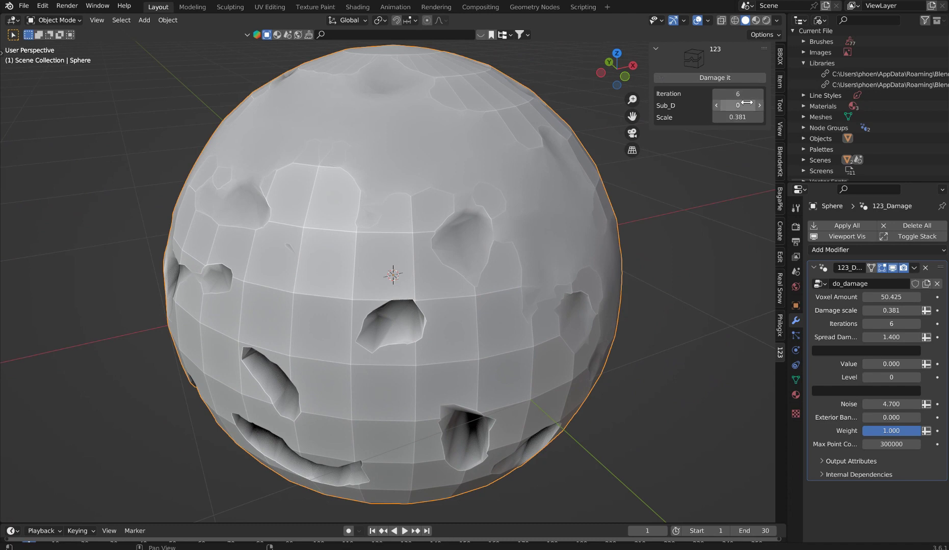
Step: Set the damage to 5 iterations, Sub_D level 1 and scale 0.381
left_click(717, 94)
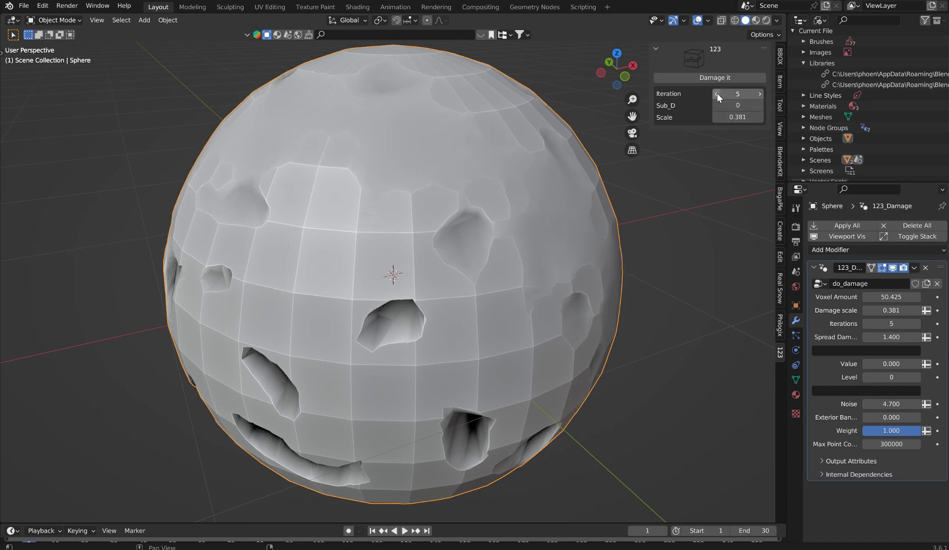
left_click(759, 105)
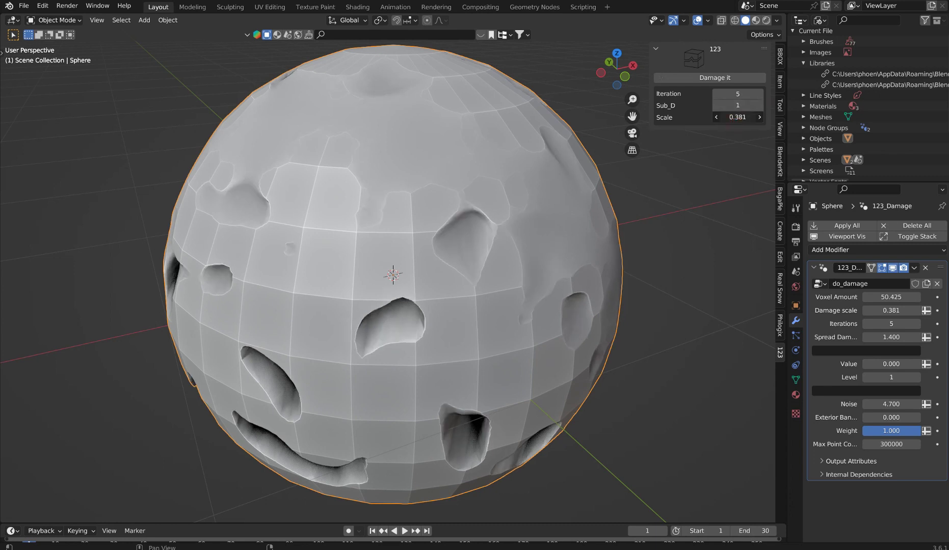
mouse_move(737, 117)
left_mouse_down()
mouse_move(769, 117)
mouse_move(741, 116)
left_mouse_up()
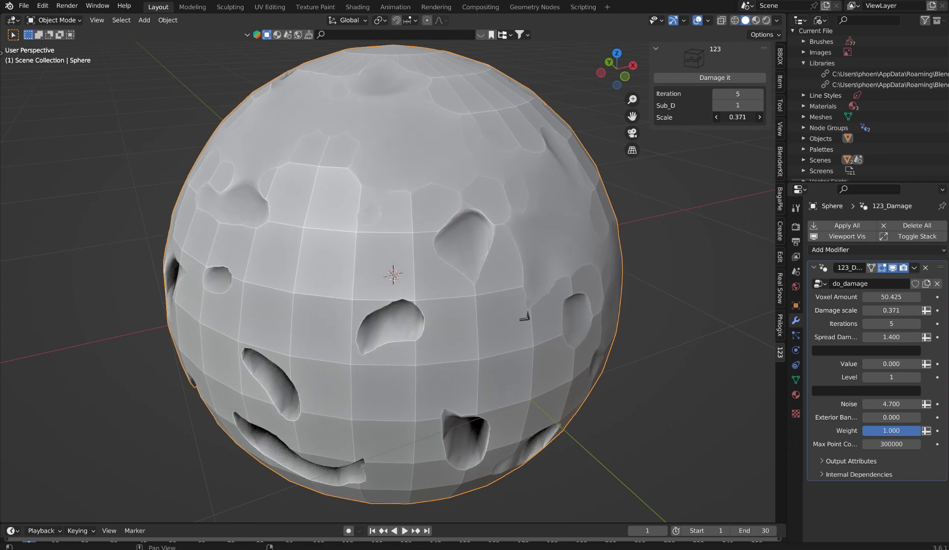
left_click(759, 117)
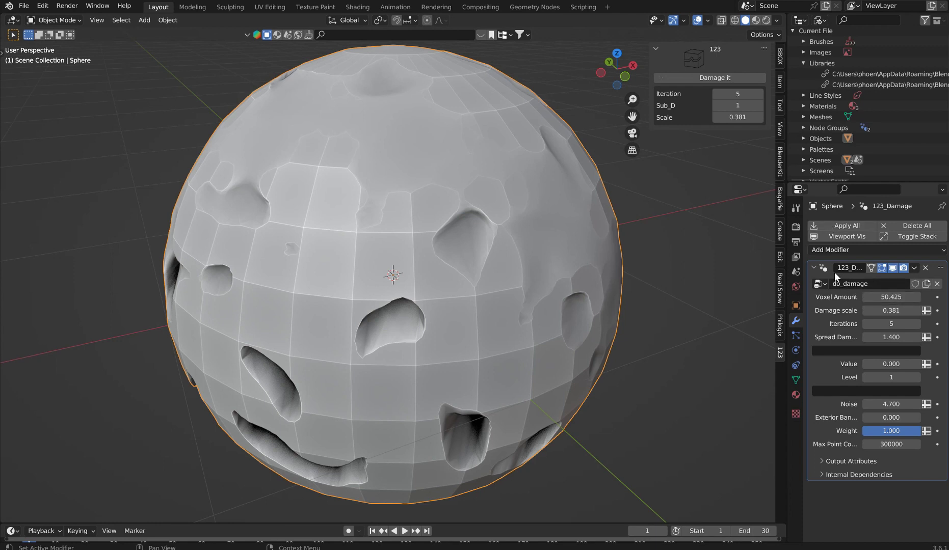
Step: Widen the Properties editor and raise the damage scale to 0.466
left_click_drag(787, 271, 744, 270)
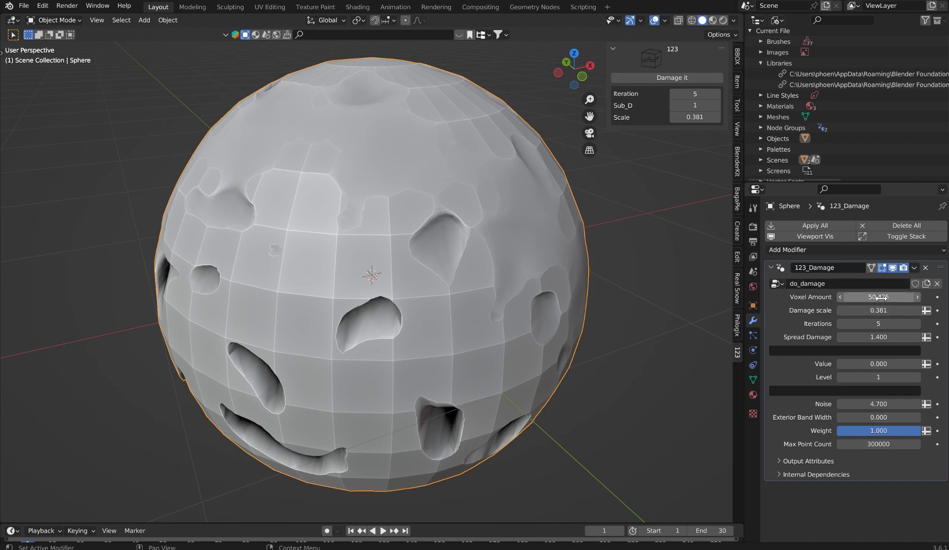
mouse_move(872, 311)
left_mouse_down()
mouse_move(884, 311)
mouse_move(870, 312)
left_mouse_up()
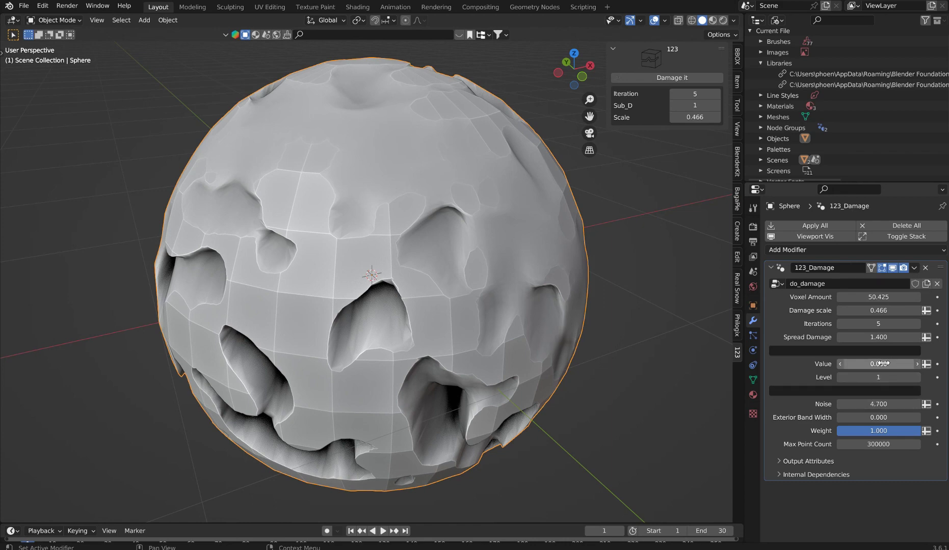
Step: Try a damage Value of -0.035, then reset it to 0
mouse_move(883, 363)
left_mouse_down()
mouse_move(894, 365)
mouse_move(875, 365)
left_mouse_up()
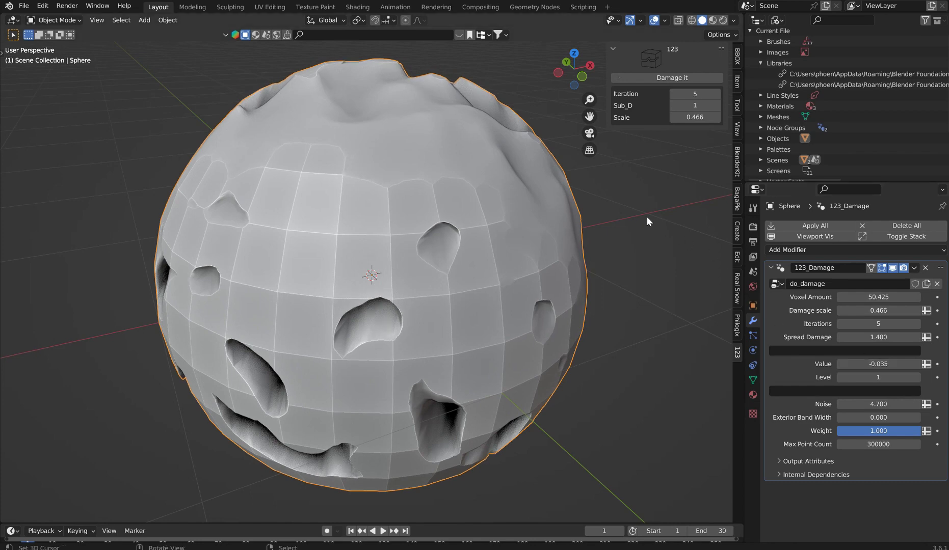
middle_click_drag(641, 214, 627, 265)
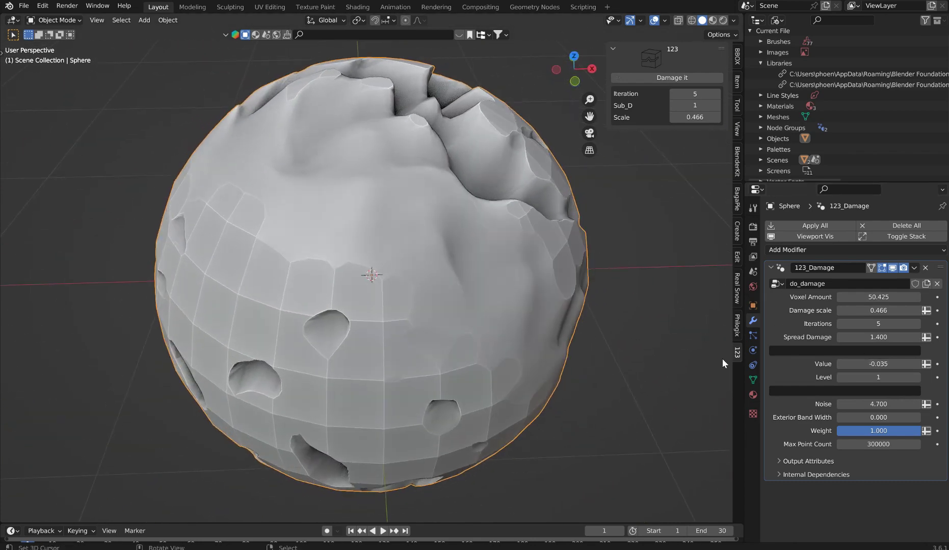
left_click(876, 364)
type("0")
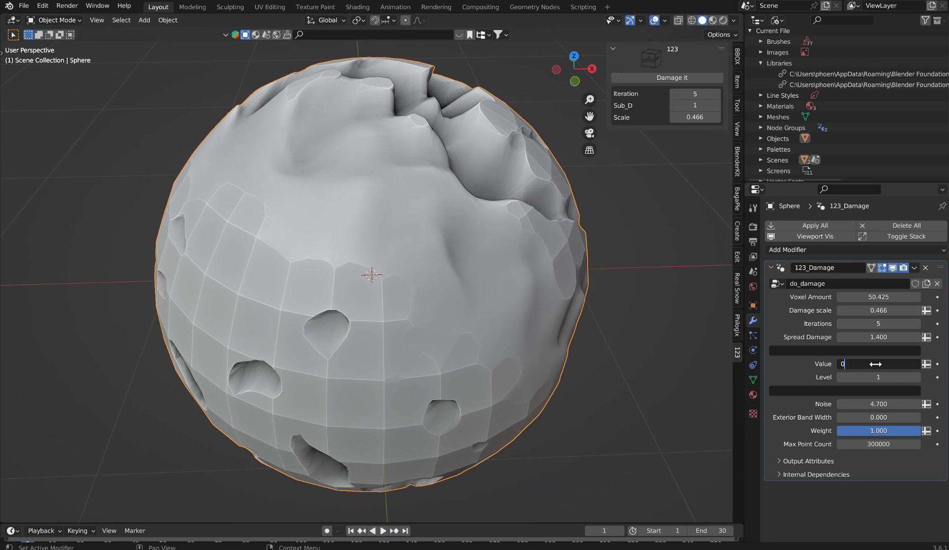
key("Return")
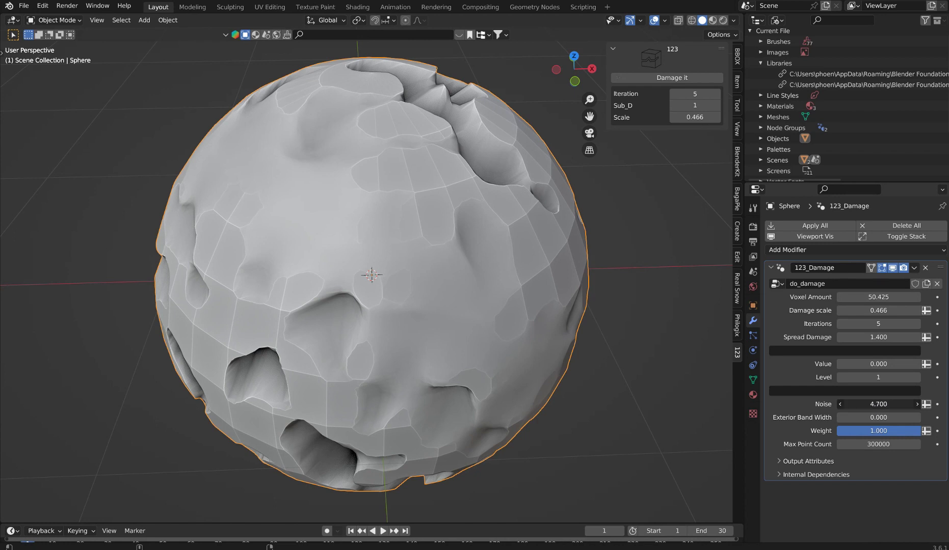
Step: Raise the damage Noise from 4.700 to 4.982
mouse_move(878, 404)
left_mouse_down()
mouse_move(857, 404)
mouse_move(893, 404)
left_mouse_up()
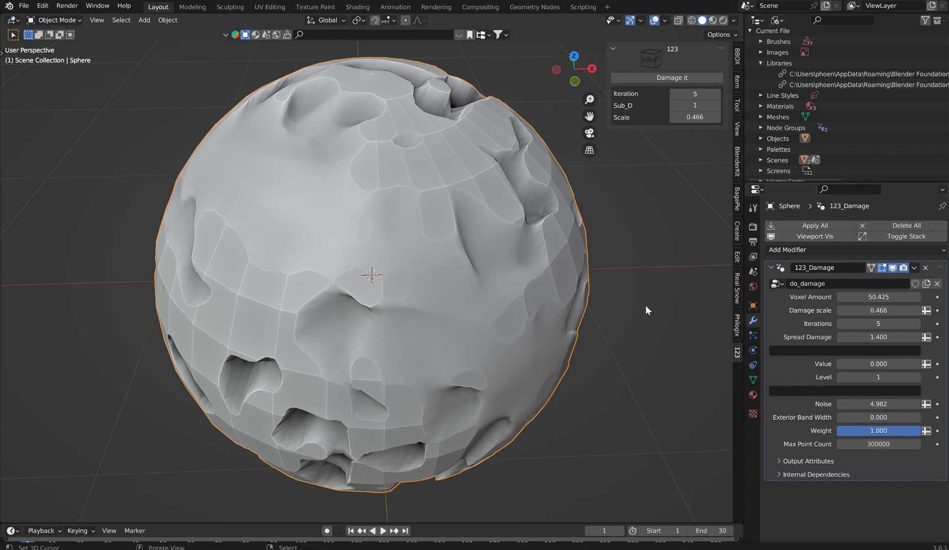
scroll(441, 194, "down", 3)
Step: Try Voxel Amount values of 100 and then 500 on the damage modifier
middle_click_drag(490, 277, 633, 327)
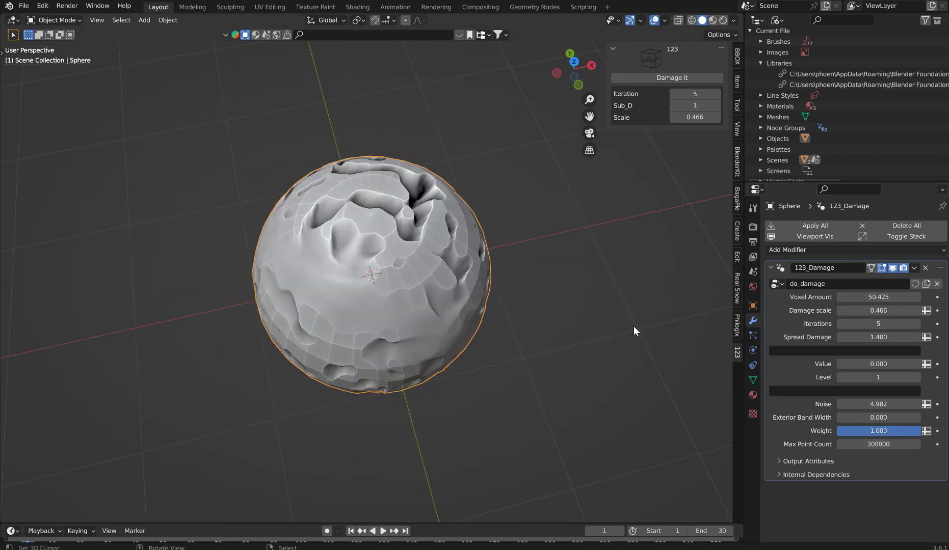
left_click(901, 300)
type("100")
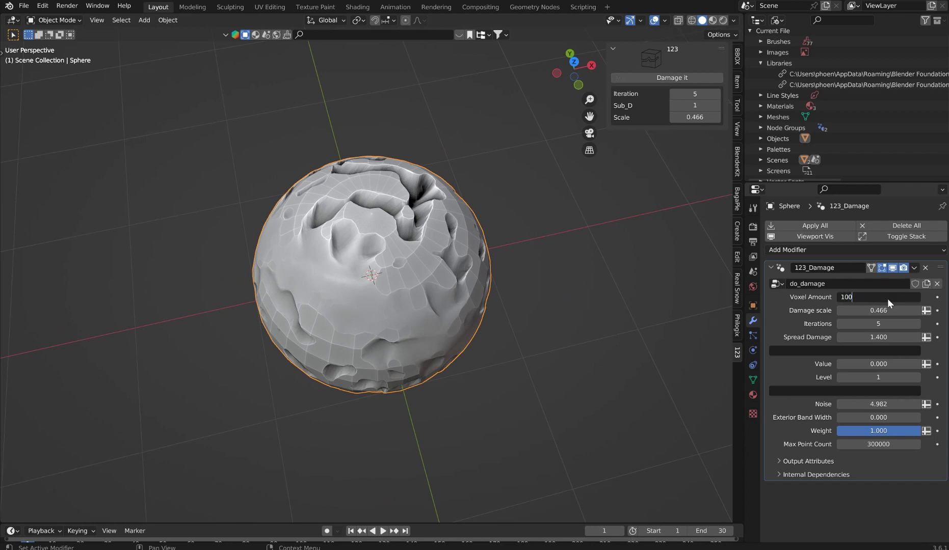
key("Return")
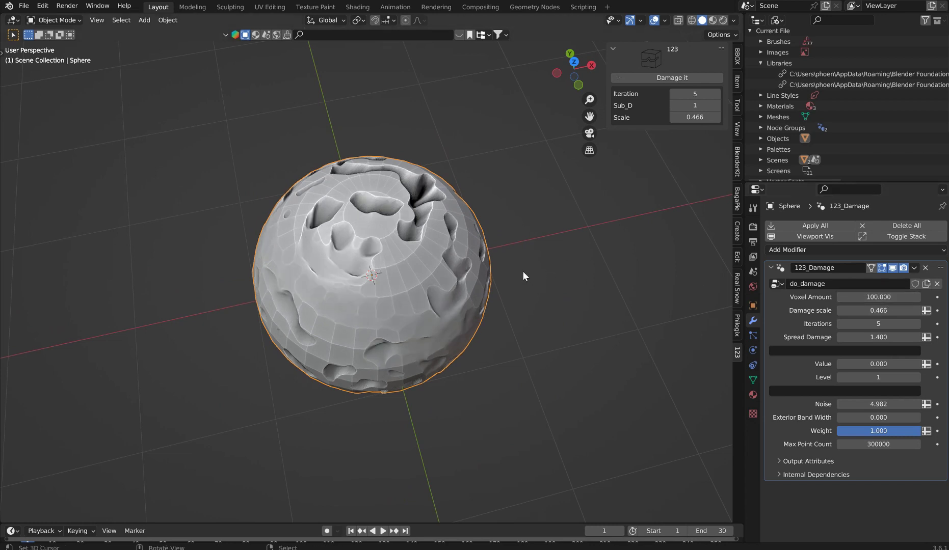
middle_click_drag(507, 254, 493, 222)
scroll(493, 222, "up", 3)
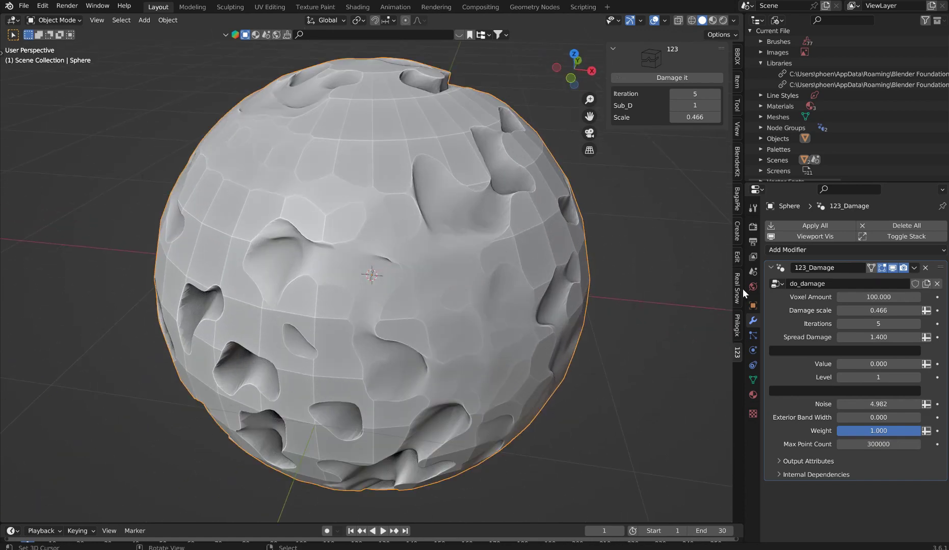
left_click(884, 295)
type("500")
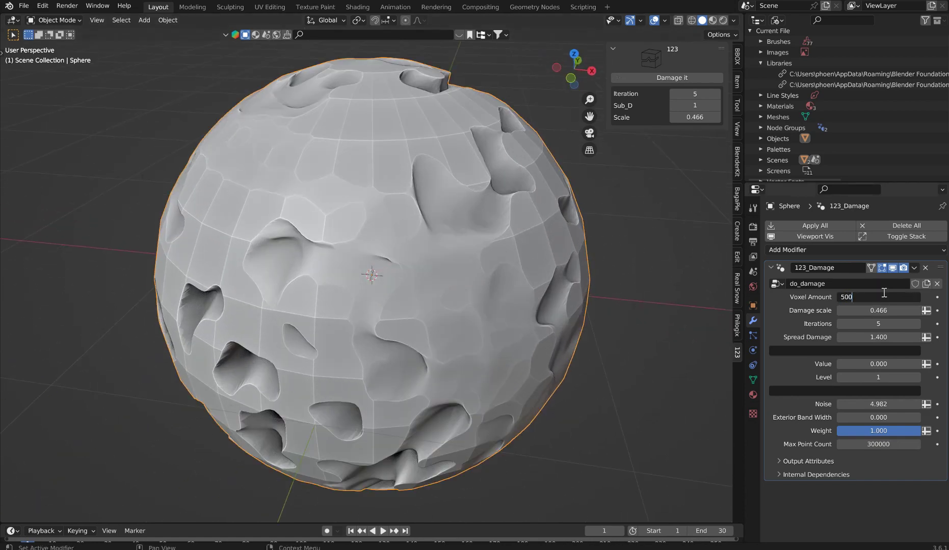
key("Return")
Step: Lower the Voxel Amount to 200, then settle on 50
middle_click_drag(611, 272, 371, 283)
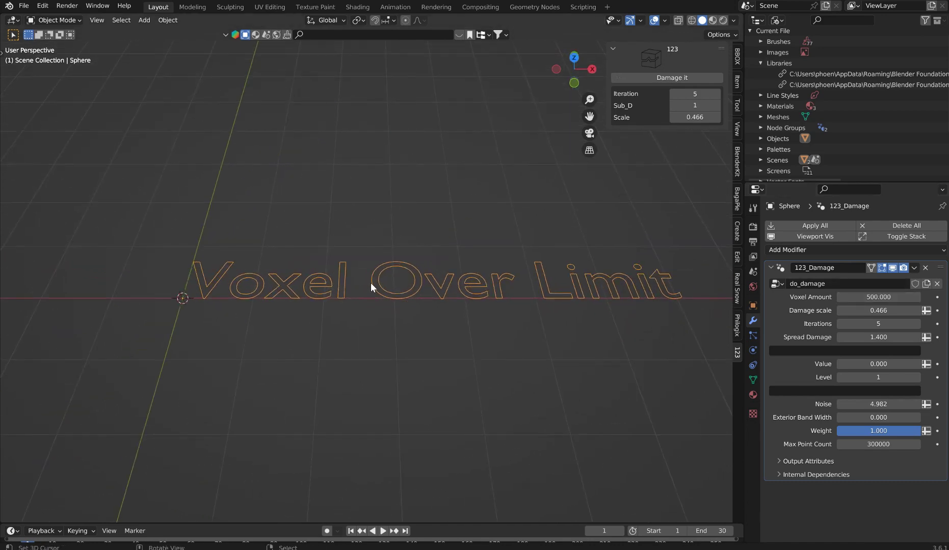
left_click(863, 298)
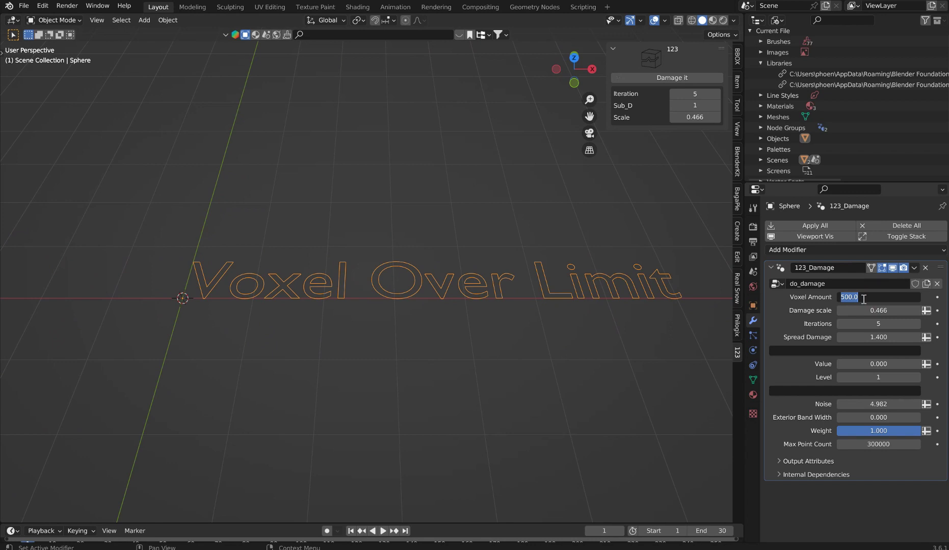
type("200")
key("Return")
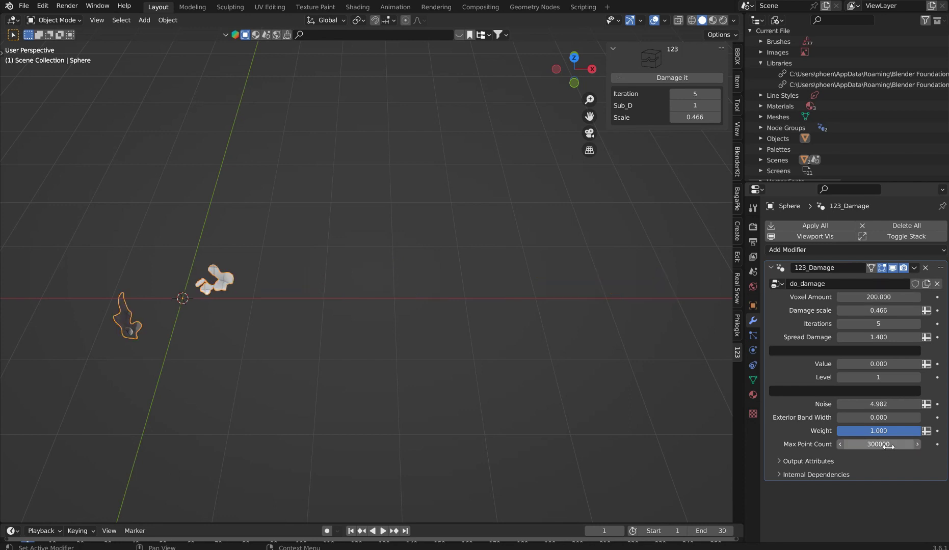
middle_click_drag(218, 316, 376, 327)
left_click(886, 297)
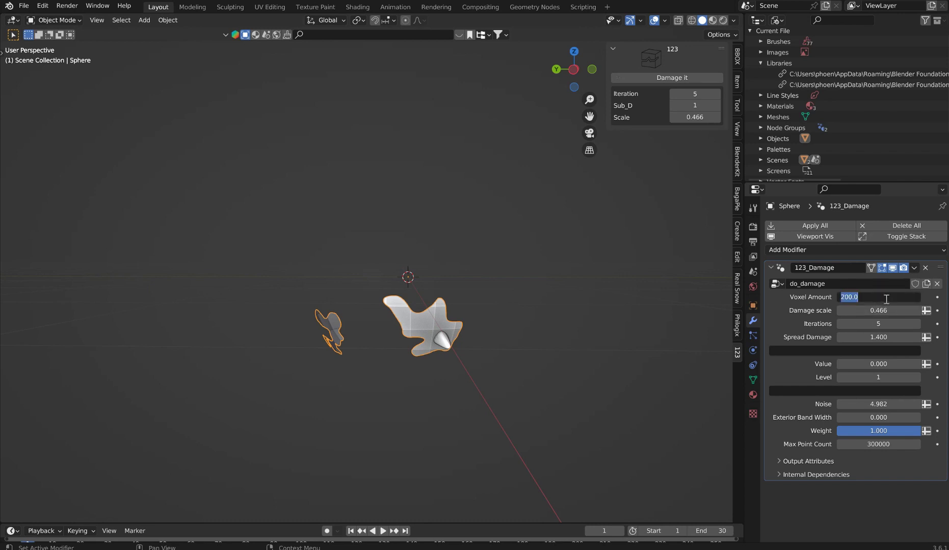
type("50")
key("Return")
middle_click_drag(629, 295, 533, 173)
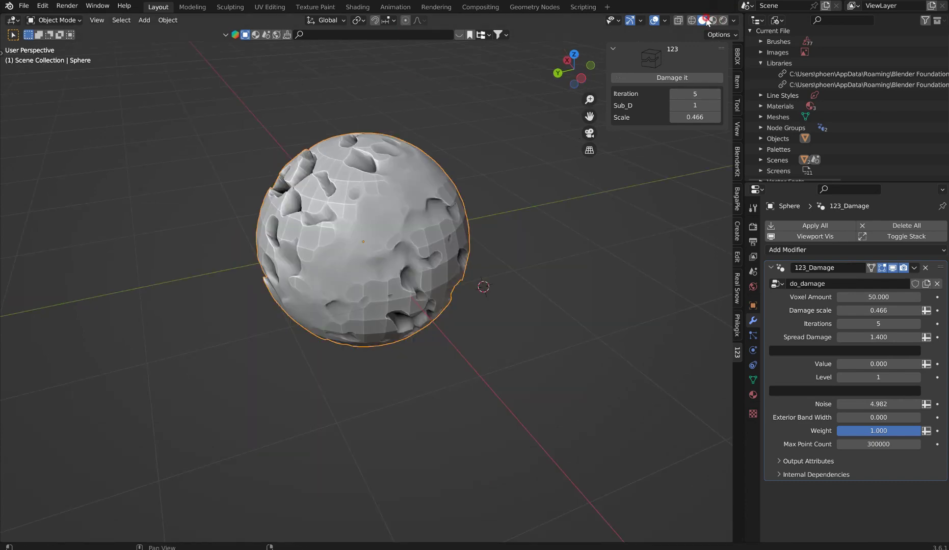
Step: Switch to Material Preview shading and delete the sphere
left_click(713, 20)
mouse_move(395, 197)
middle_mouse_down()
mouse_move(424, 197)
mouse_move(402, 187)
middle_mouse_up()
left_click(752, 395)
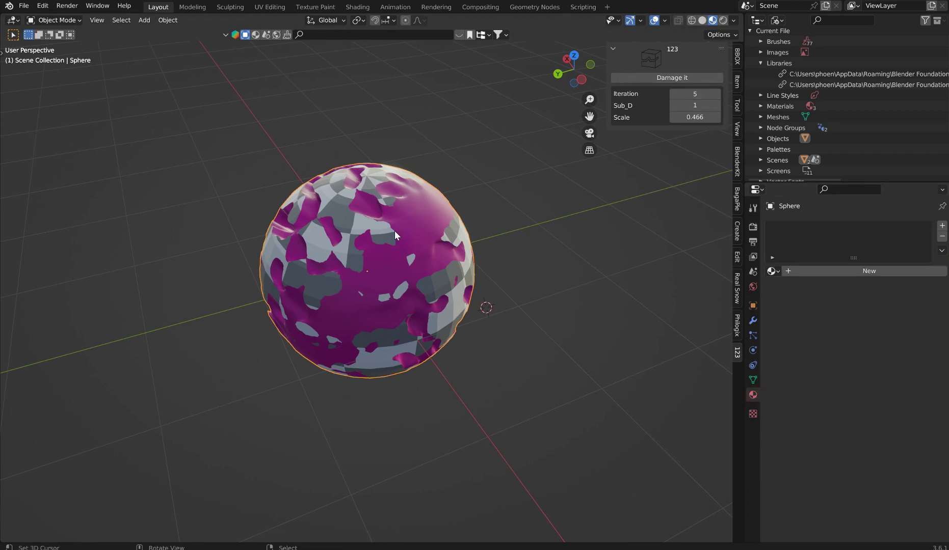
key("Delete")
Step: Snap the 3D cursor to the world origin and add a Suzanne monkey mesh
key("shift+s")
left_click(323, 244)
key("shift+a")
mouse_move(409, 161)
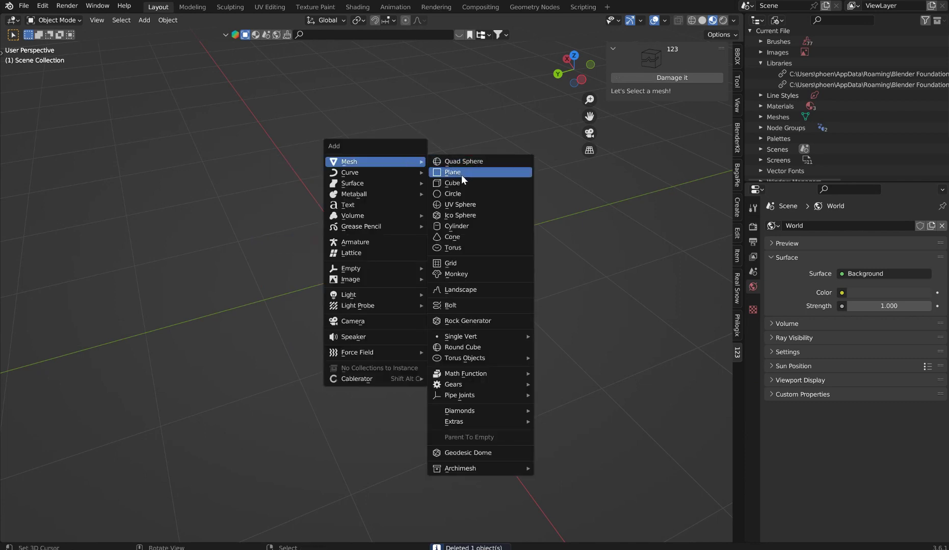
left_click(481, 274)
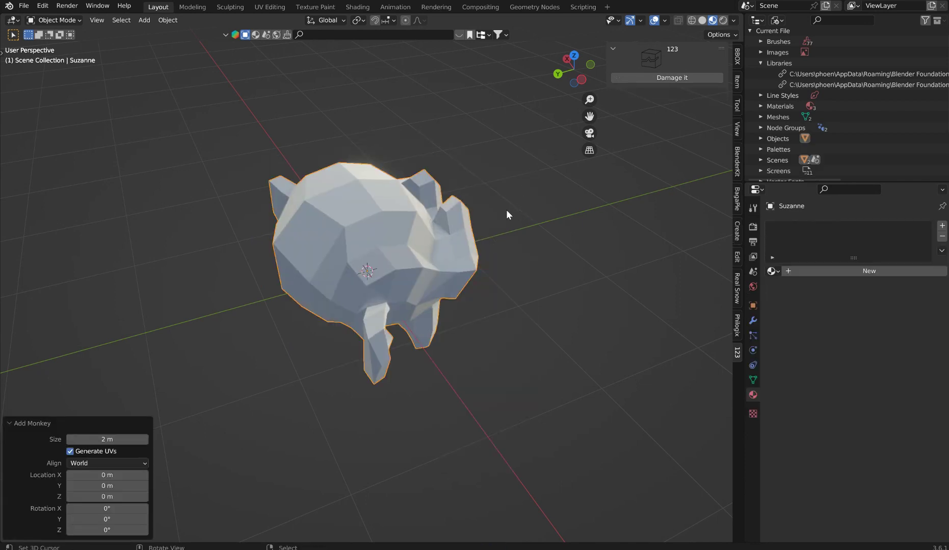
middle_click_drag(489, 210, 510, 278)
Step: Apply procedural damage to the monkey and return to Solid shading
left_click(688, 78)
scroll(497, 157, "up", 1)
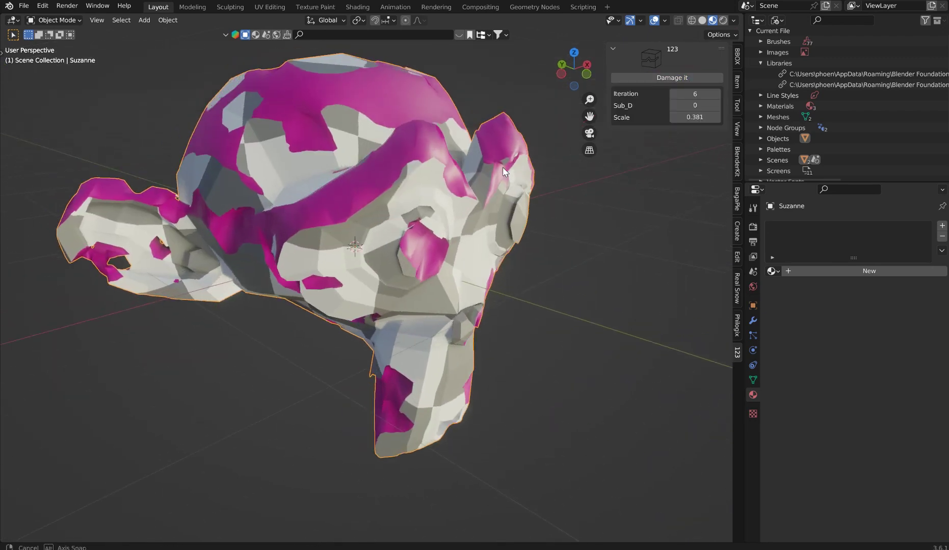
middle_click_drag(503, 171, 428, 140)
left_click(702, 19)
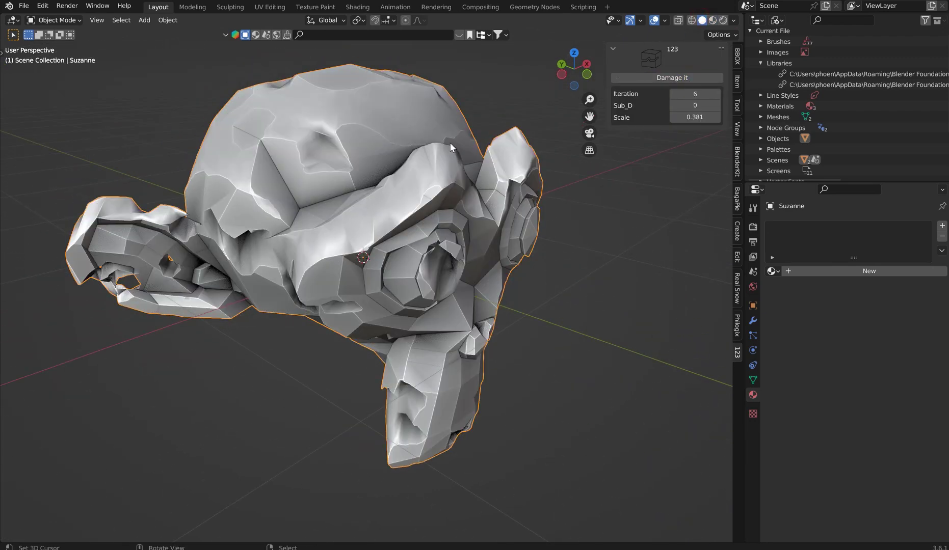
scroll(449, 146, "down", 3)
scroll(479, 170, "down", 4)
scroll(478, 224, "up", 1)
key("shift+a")
Step: Add a cube, move it left of the monkey, and apply damage to it
mouse_move(479, 219)
left_click(541, 238)
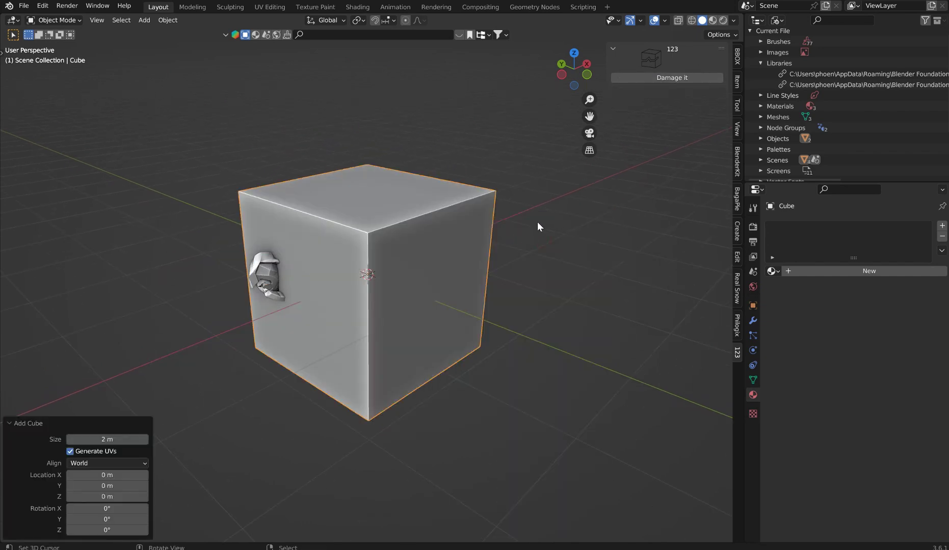
key("g")
left_click(306, 245)
left_click(678, 78)
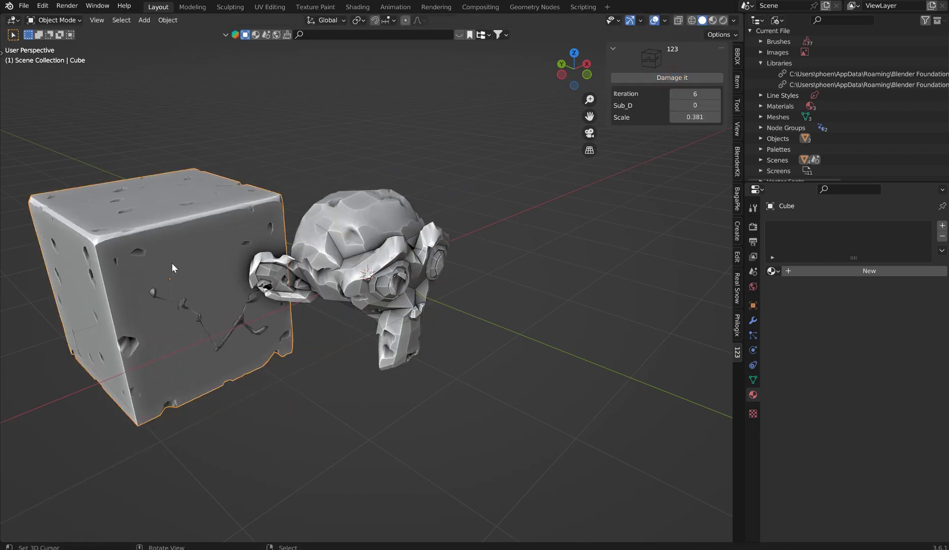
middle_click_drag(176, 267, 220, 247)
Step: Toggle the cube's Sub_D to 1 and back to 0, and set scale 0.399
scroll(282, 281, "up", 5)
scroll(281, 277, "up", 2)
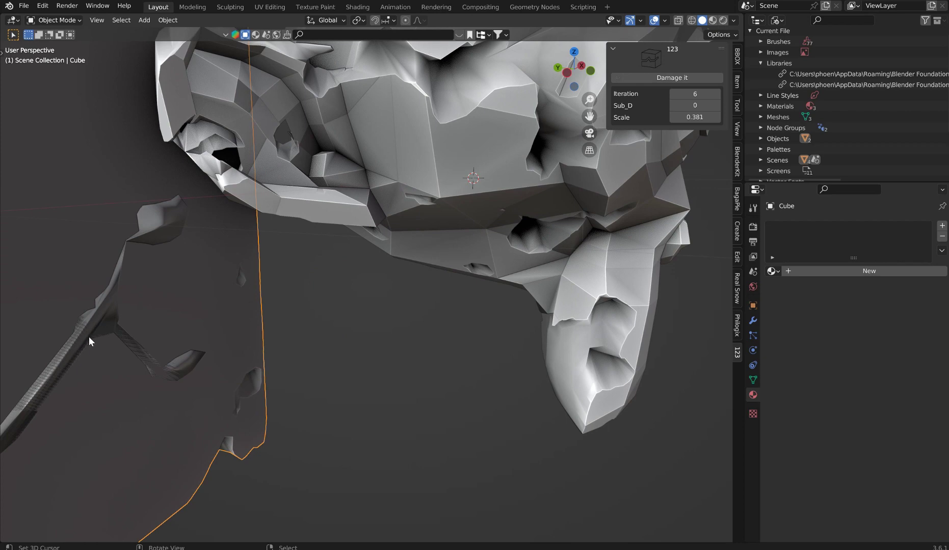
middle_click_drag(93, 334, 173, 285, "shift")
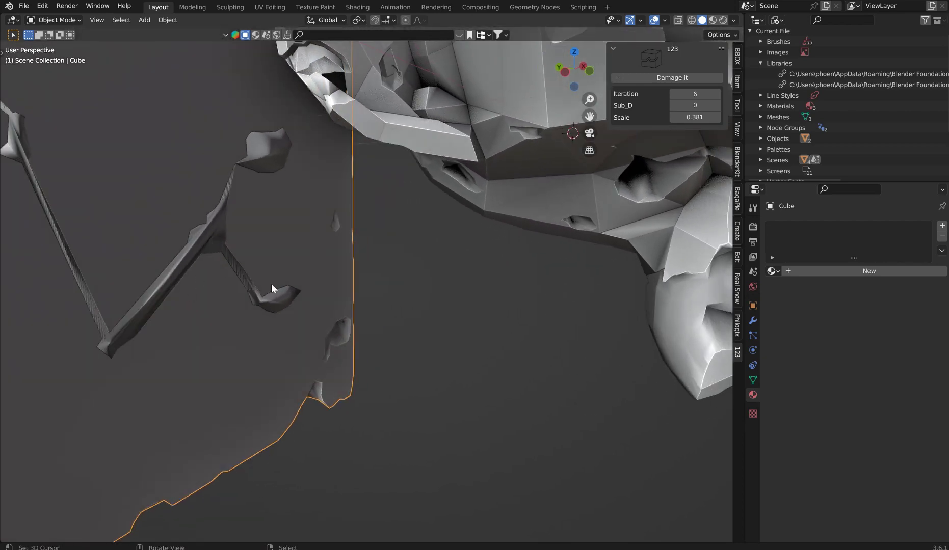
left_click(715, 105)
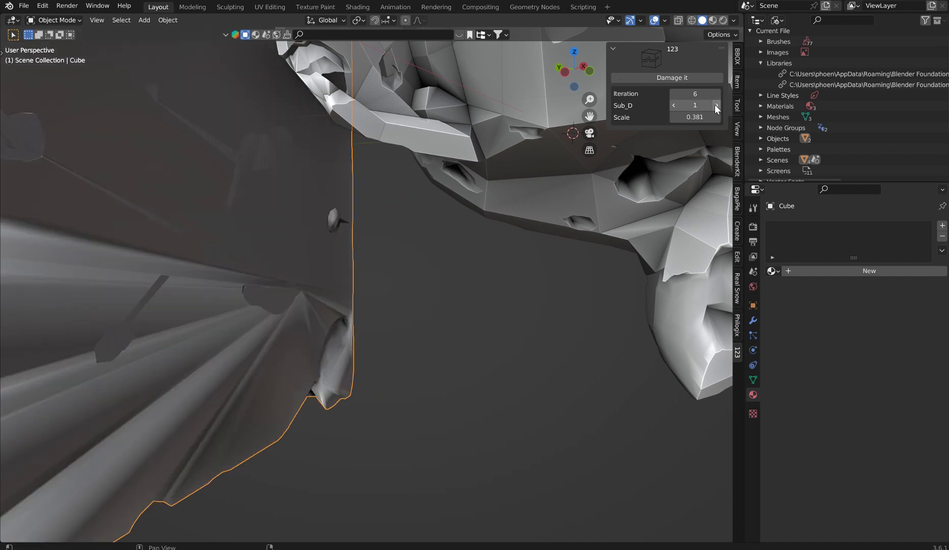
left_click(673, 105)
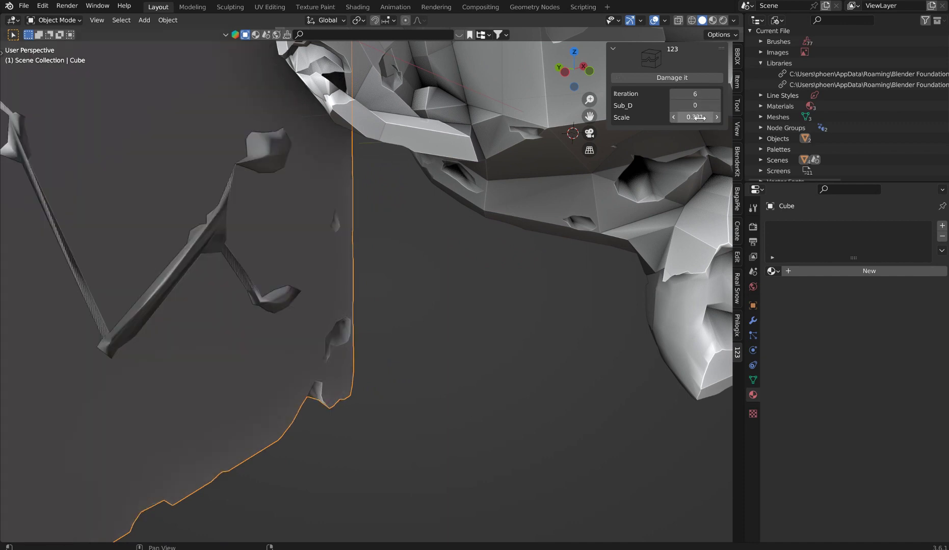
mouse_move(698, 117)
left_mouse_down()
mouse_move(710, 117)
mouse_move(702, 117)
left_mouse_up()
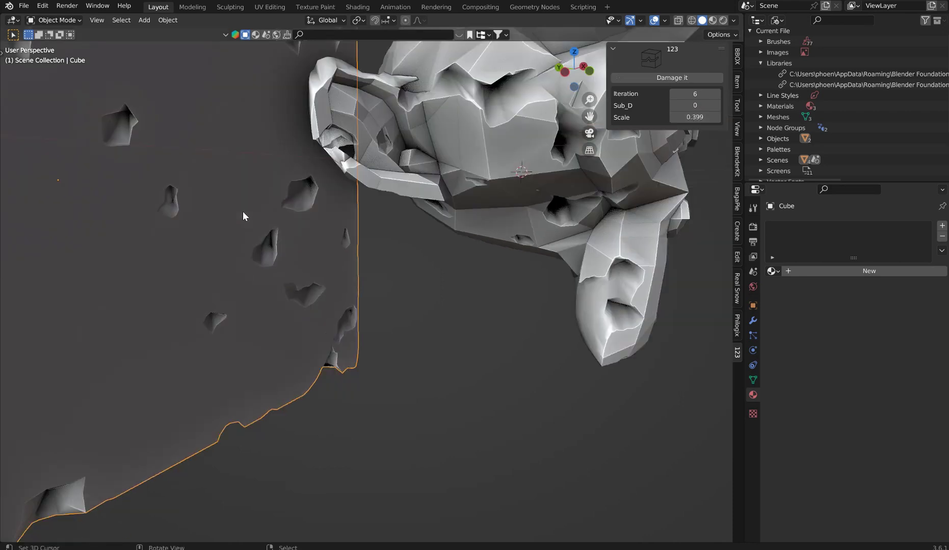
middle_click_drag(243, 211, 646, 117)
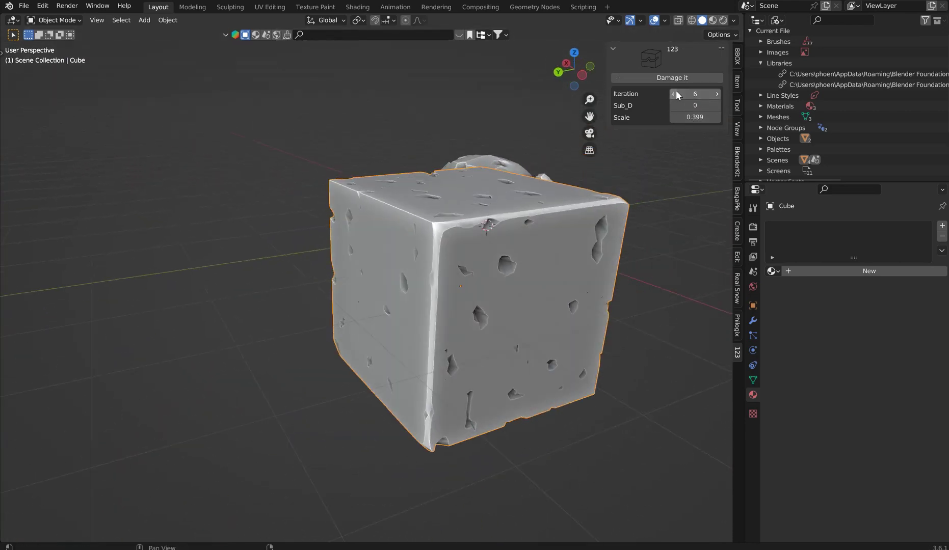
middle_click_drag(627, 157, 238, 248)
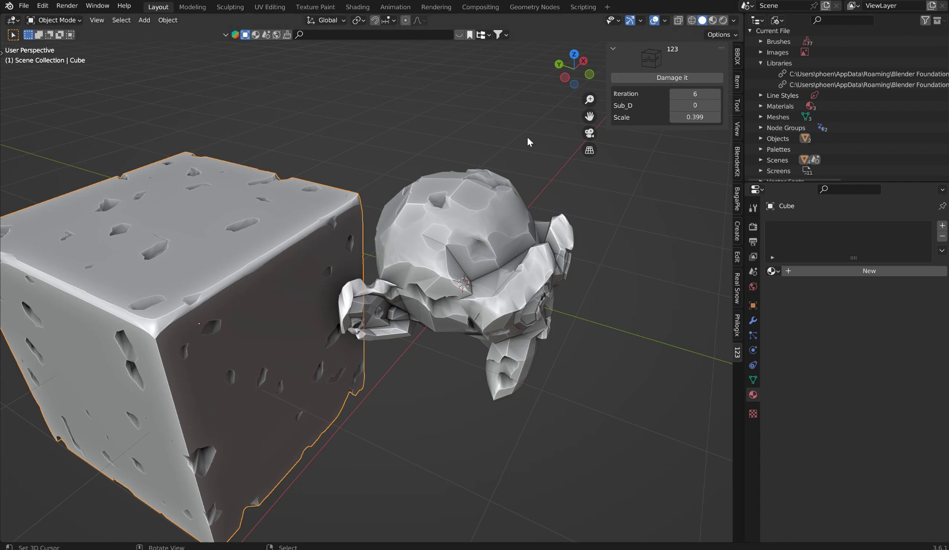
scroll(517, 130, "down", 3)
middle_click_drag(517, 130, 494, 140)
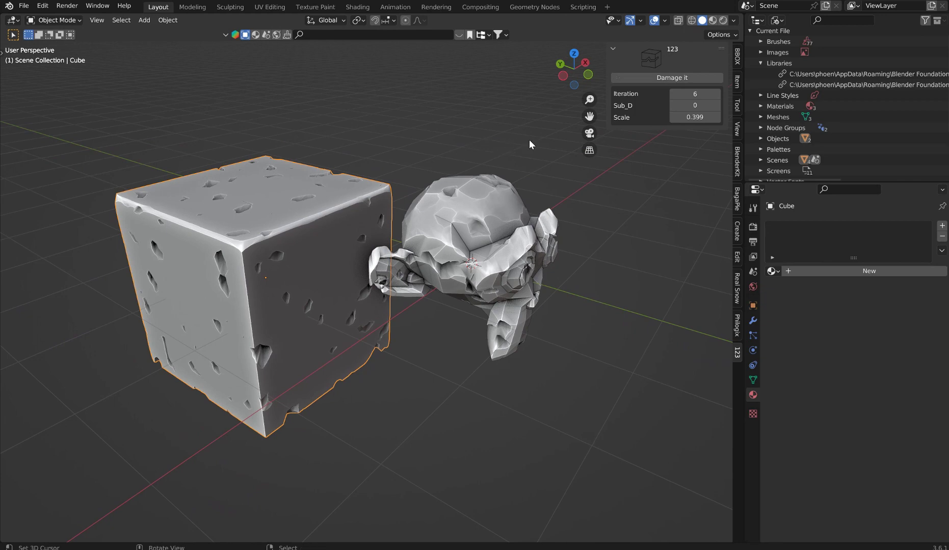